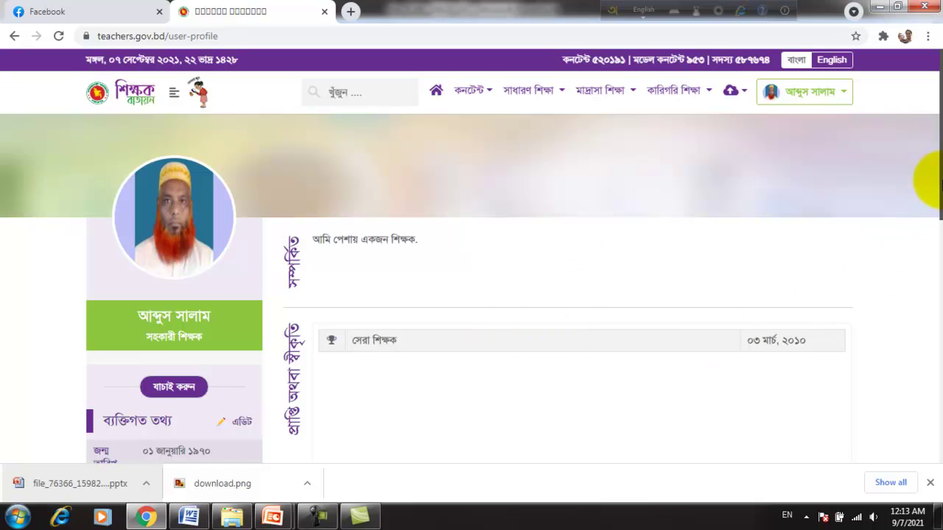
Step: Open the online school routine creation page (অনলাইন স্কুল রুটিন তৈরি) from the account options
{"action": "left_click_drag", "start_coordinate": [930, 158], "coordinate": [929, 176]}
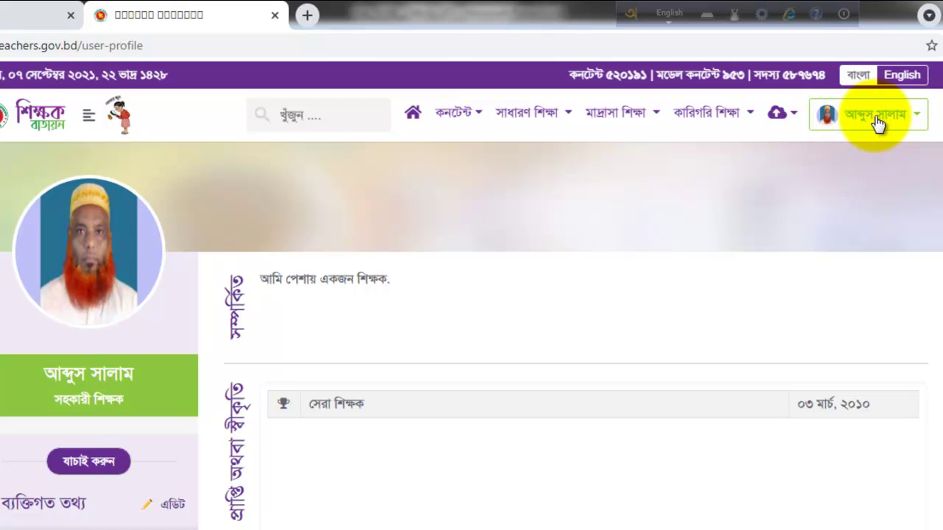
{"action": "left_click", "coordinate": [918, 118]}
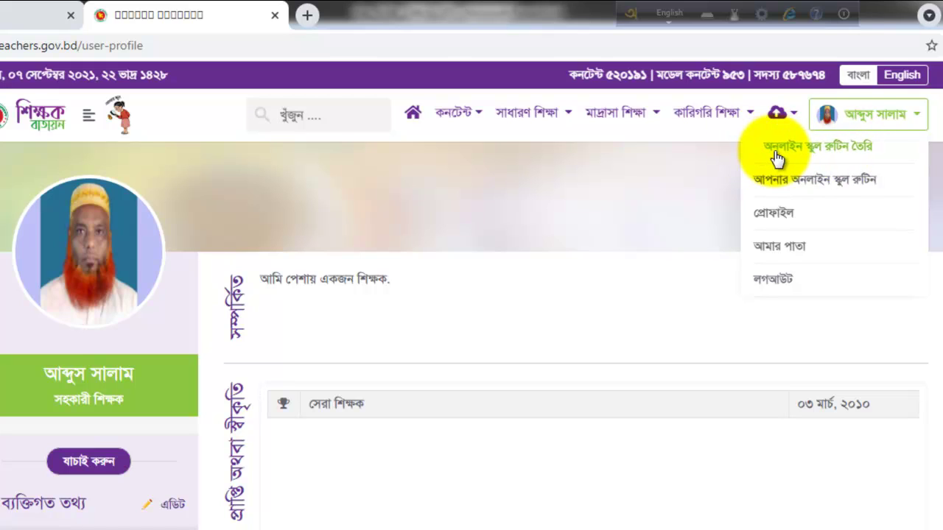
{"action": "left_click", "coordinate": [837, 153]}
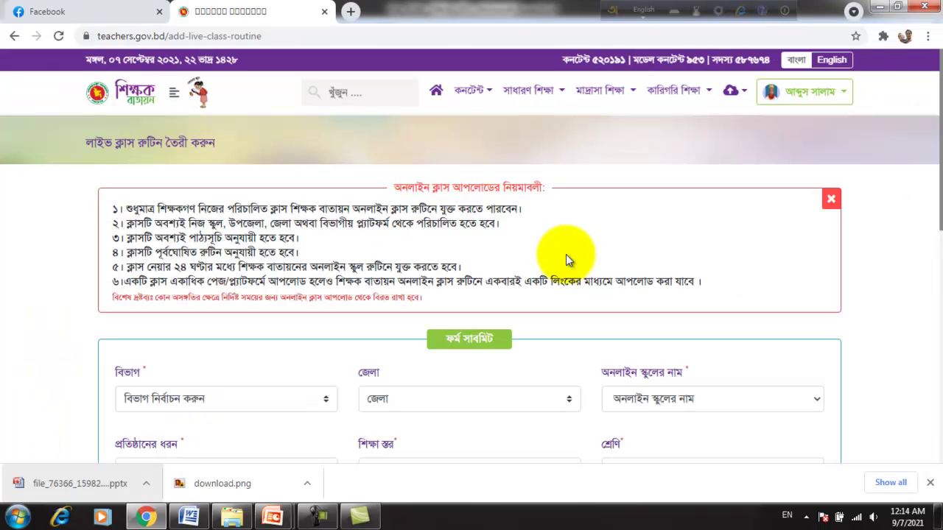
Step: Look over the online class upload rules and the routine form, and dismiss the rules notice
{"action": "scroll", "coordinate": [571, 250], "scroll_direction": "down", "scroll_amount": 4}
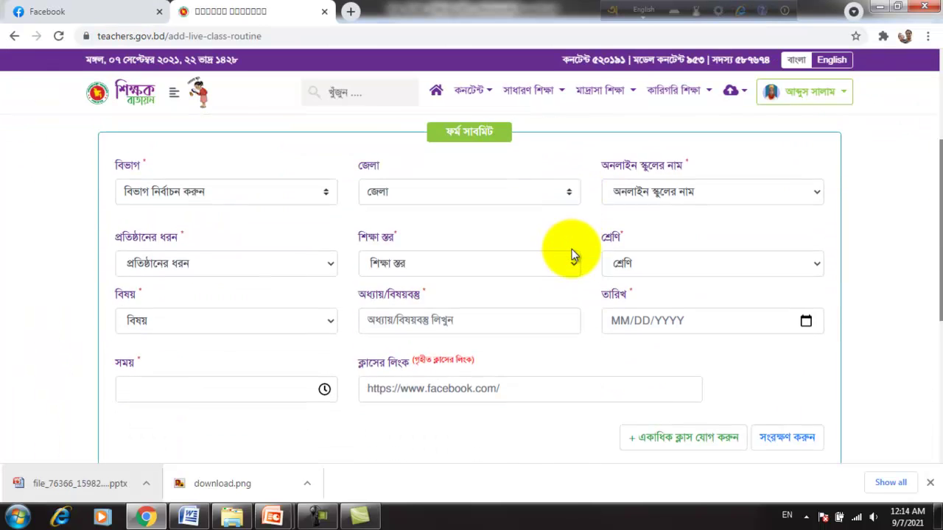
{"action": "scroll", "coordinate": [572, 252], "scroll_direction": "up", "scroll_amount": 1}
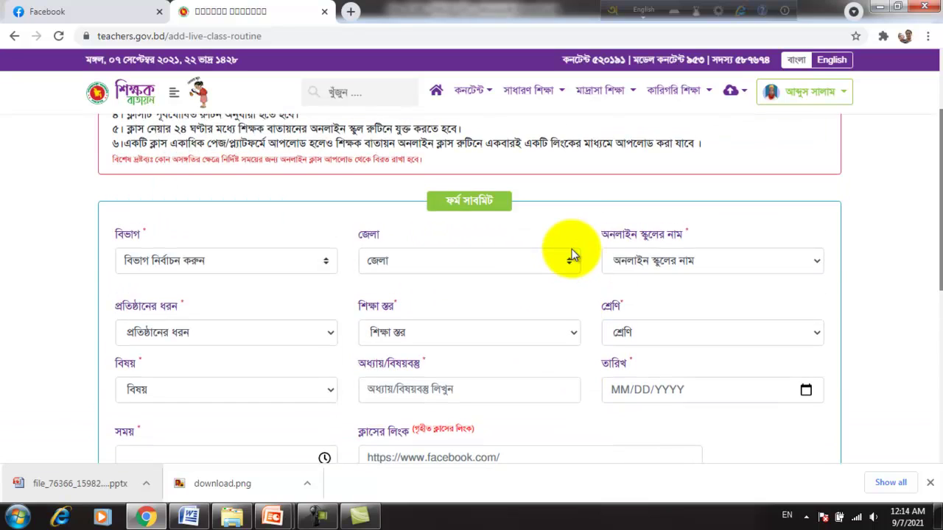
{"action": "scroll", "coordinate": [571, 253], "scroll_direction": "up", "scroll_amount": 2}
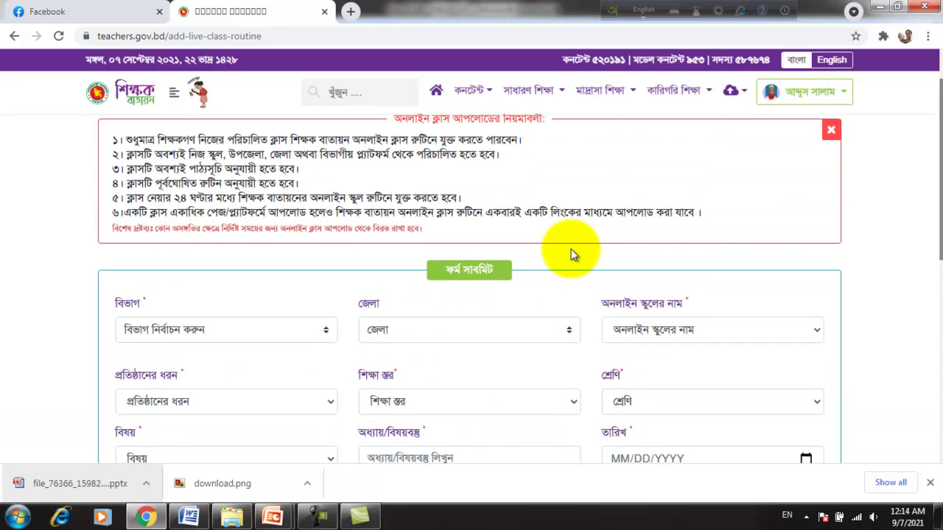
{"action": "scroll", "coordinate": [579, 235], "scroll_direction": "up", "scroll_amount": 1}
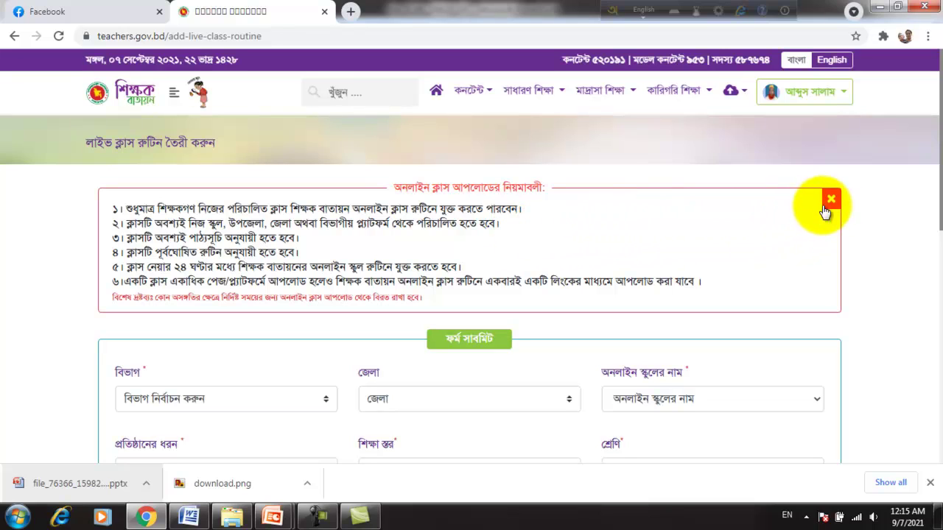
{"action": "left_click", "coordinate": [835, 200]}
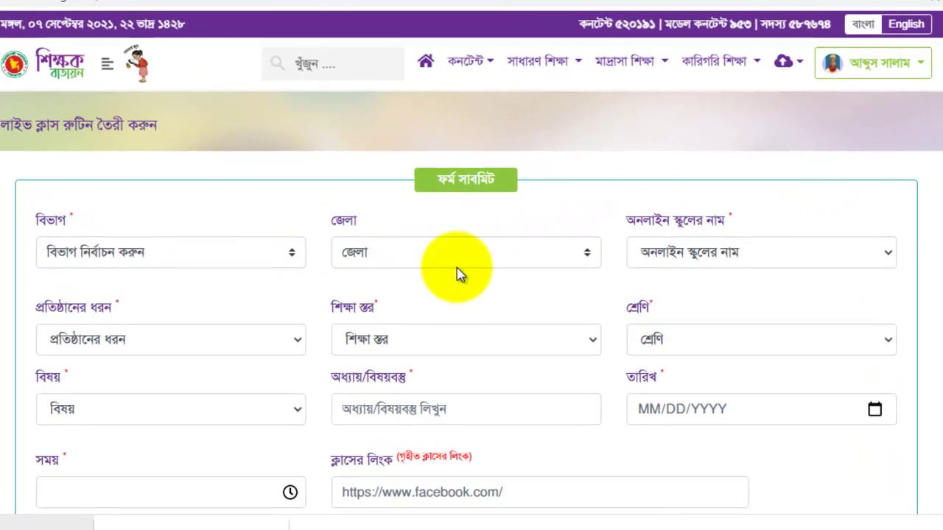
{"action": "scroll", "coordinate": [492, 278], "scroll_direction": "down", "scroll_amount": 1}
{"action": "scroll", "coordinate": [492, 278], "scroll_direction": "up", "scroll_amount": 1}
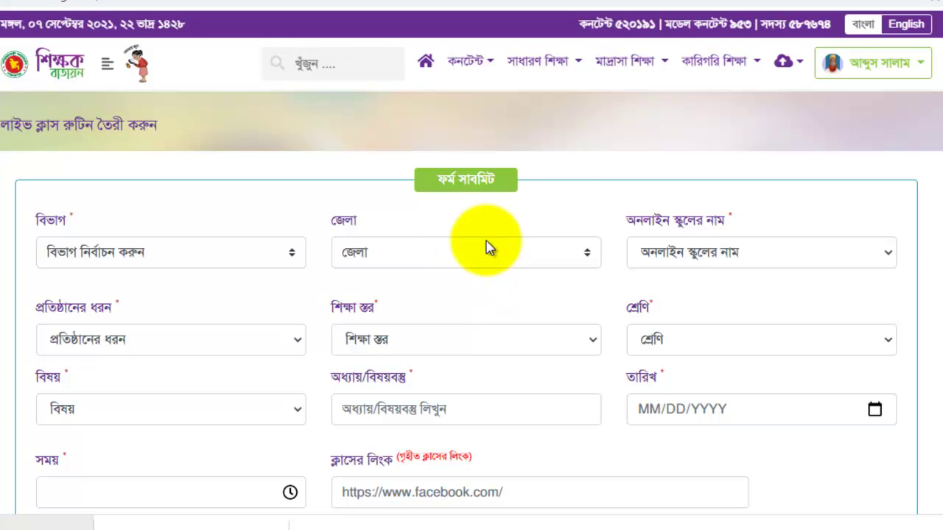
Step: Choose চট্টগ্রাম as the division and ফেনী as the district
{"action": "left_click", "coordinate": [201, 263]}
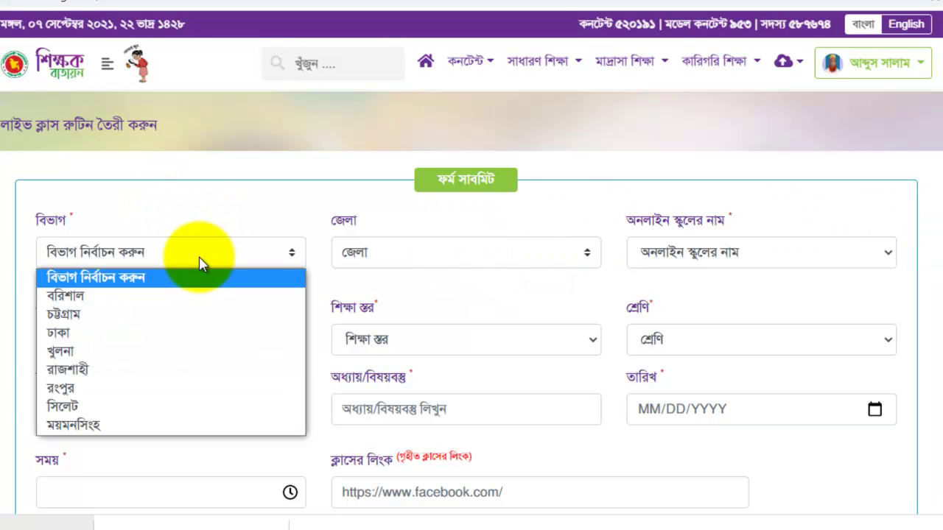
{"action": "left_click", "coordinate": [65, 315]}
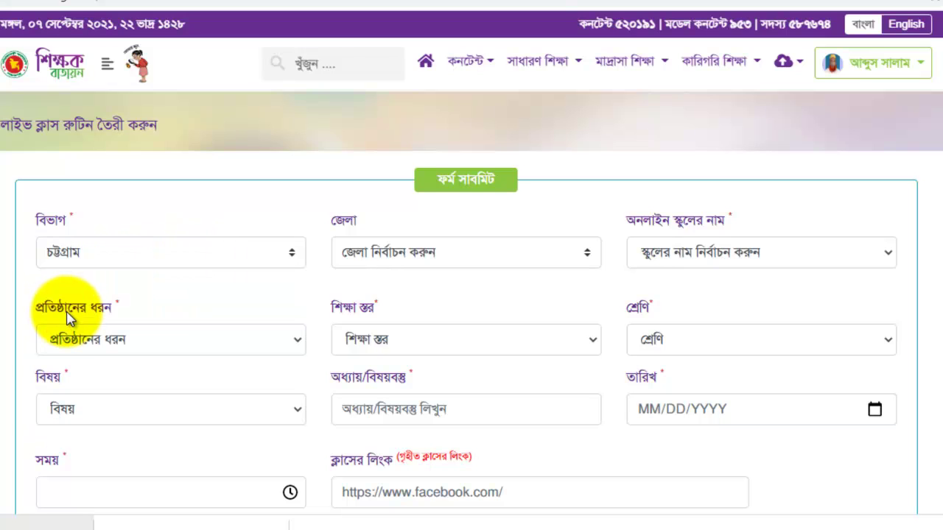
{"action": "left_click", "coordinate": [420, 252]}
{"action": "left_click", "coordinate": [356, 406]}
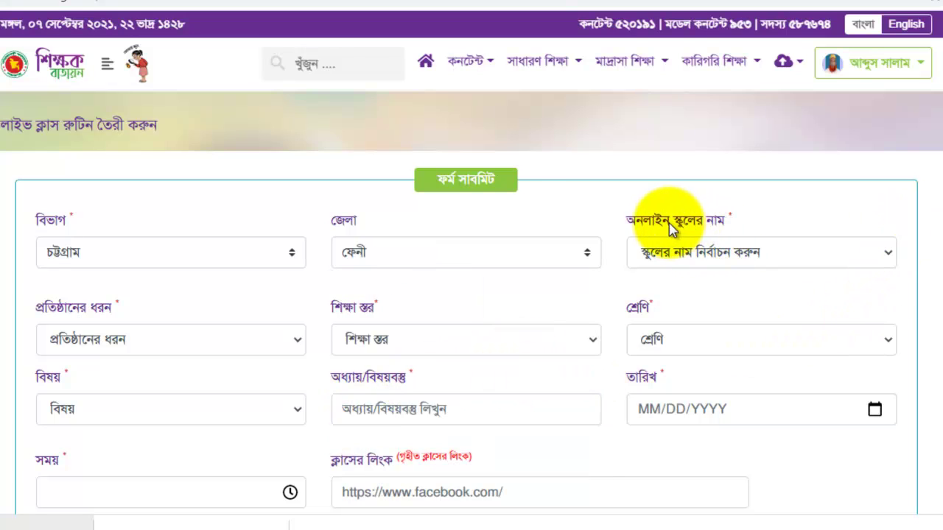
Step: Browse the online school names offered for the ফেনী district
{"action": "left_click", "coordinate": [719, 254]}
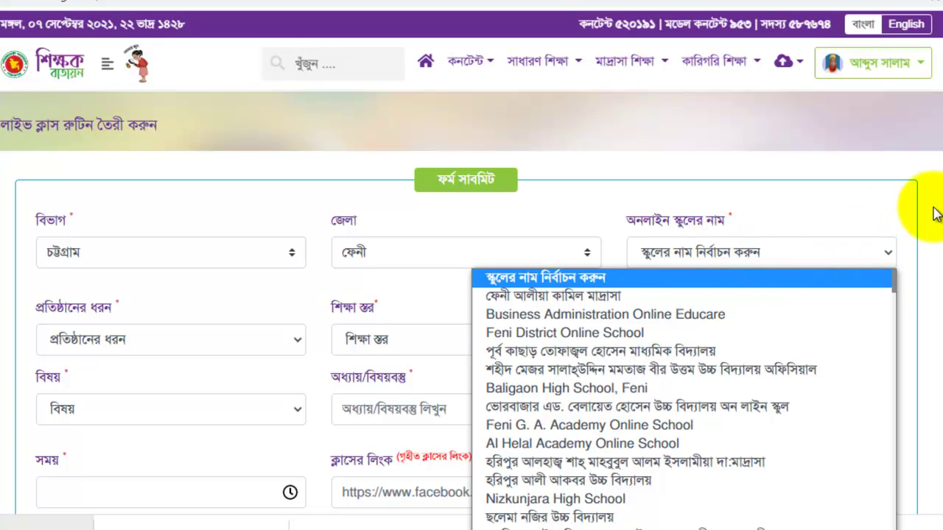
{"action": "scroll", "coordinate": [934, 214], "scroll_direction": "down", "scroll_amount": 1}
{"action": "left_click", "coordinate": [751, 174]}
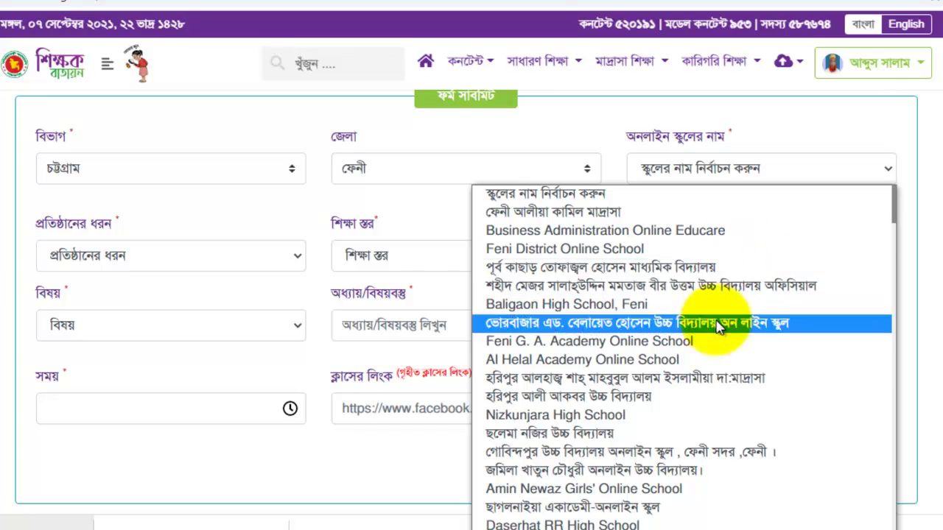
{"action": "scroll", "coordinate": [718, 355], "scroll_direction": "down", "scroll_amount": 6}
{"action": "scroll", "coordinate": [718, 361], "scroll_direction": "down", "scroll_amount": 5}
{"action": "scroll", "coordinate": [718, 361], "scroll_direction": "up", "scroll_amount": 15}
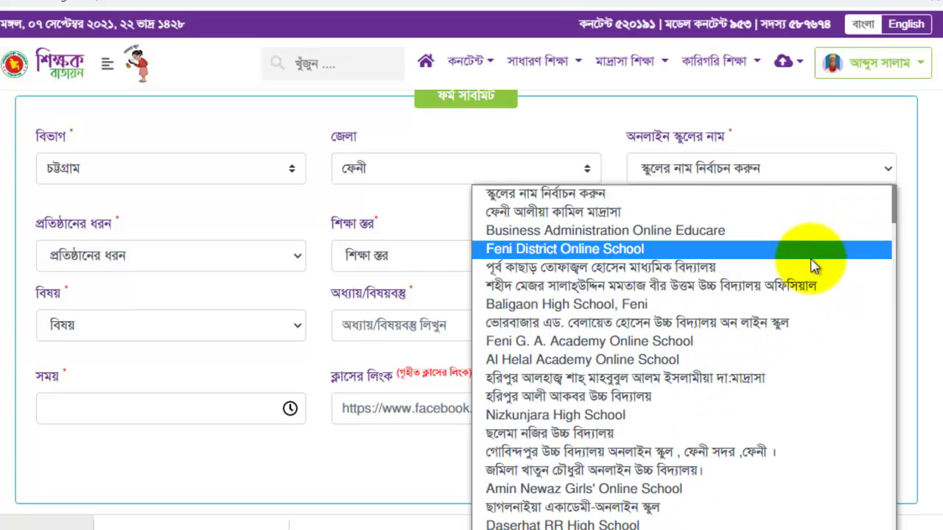
{"action": "scroll", "coordinate": [711, 411], "scroll_direction": "down", "scroll_amount": 5}
{"action": "scroll", "coordinate": [711, 410], "scroll_direction": "down", "scroll_amount": 10}
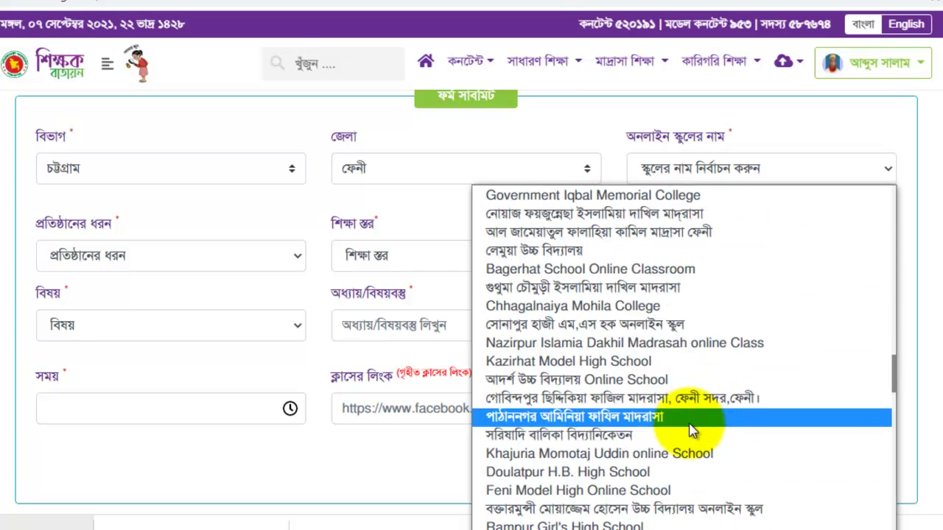
{"action": "scroll", "coordinate": [696, 416], "scroll_direction": "down", "scroll_amount": 5}
{"action": "scroll", "coordinate": [692, 431], "scroll_direction": "down", "scroll_amount": 5}
{"action": "scroll", "coordinate": [693, 431], "scroll_direction": "up", "scroll_amount": 15}
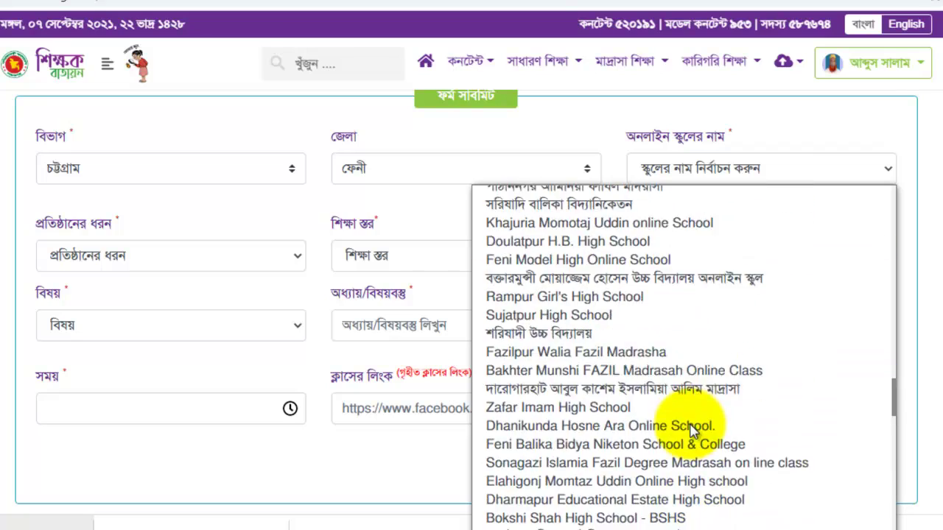
{"action": "scroll", "coordinate": [693, 427], "scroll_direction": "up", "scroll_amount": 5}
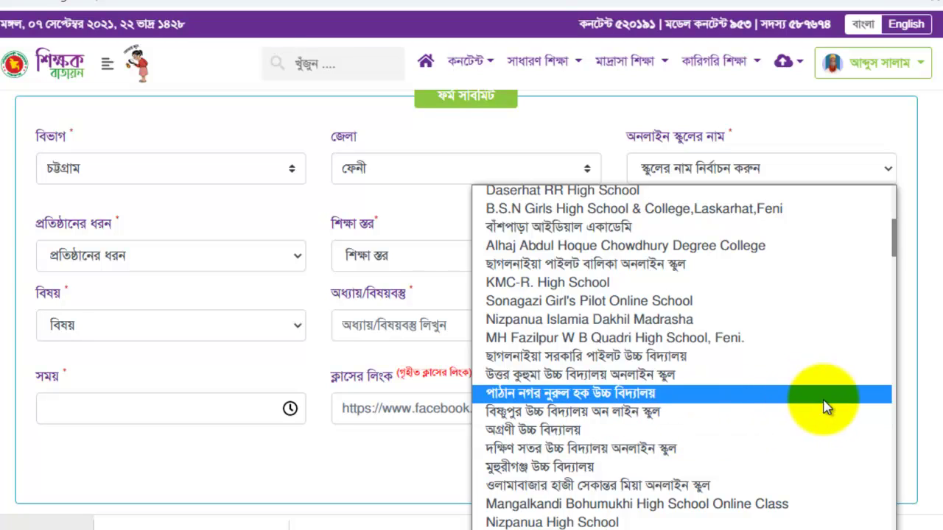
{"action": "left_click", "coordinate": [821, 180]}
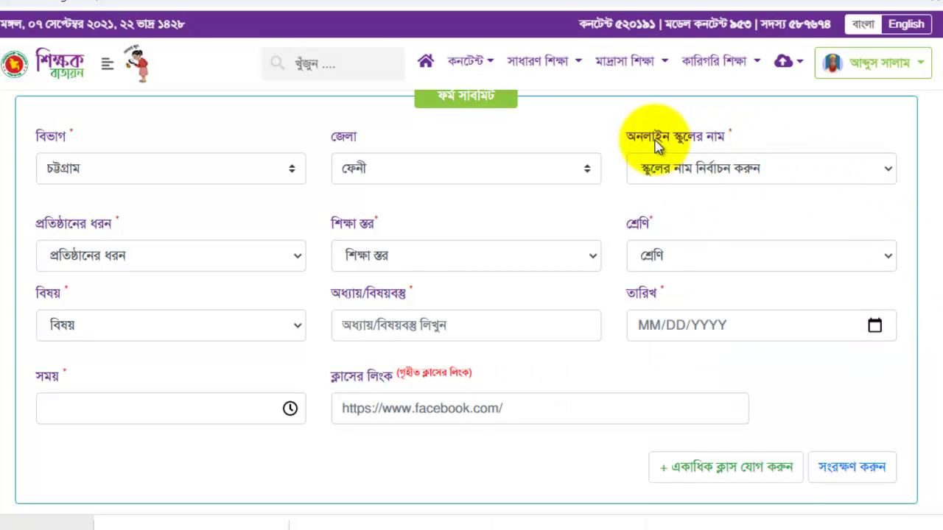
Step: Choose Laboratory High School as the online school name
{"action": "left_click", "coordinate": [753, 169]}
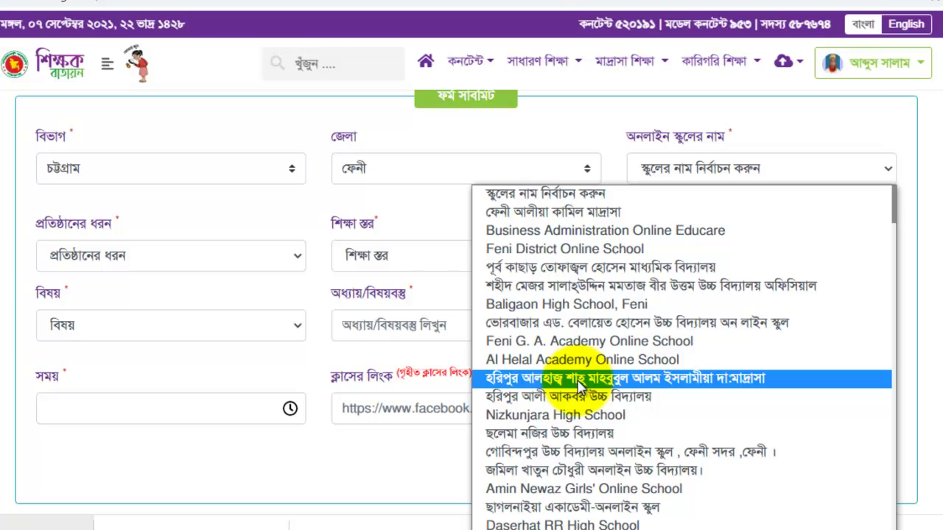
{"action": "scroll", "coordinate": [578, 388], "scroll_direction": "down", "scroll_amount": 3}
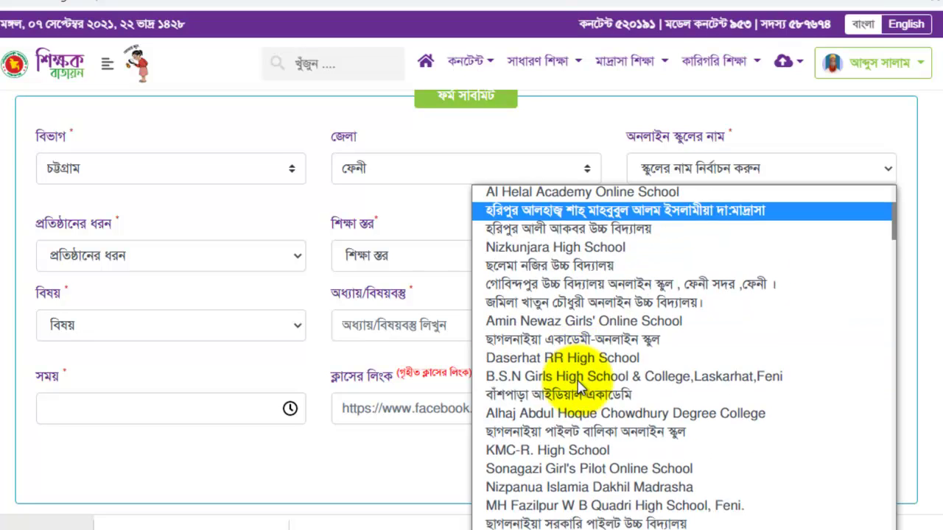
{"action": "scroll", "coordinate": [566, 402], "scroll_direction": "up", "scroll_amount": 3}
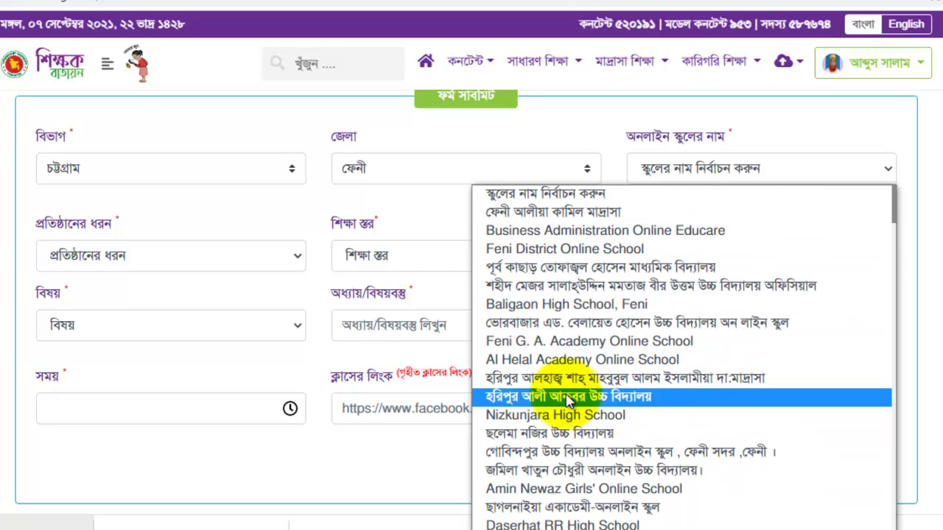
{"action": "scroll", "coordinate": [559, 405], "scroll_direction": "down", "scroll_amount": 6}
{"action": "scroll", "coordinate": [547, 414], "scroll_direction": "down", "scroll_amount": 6}
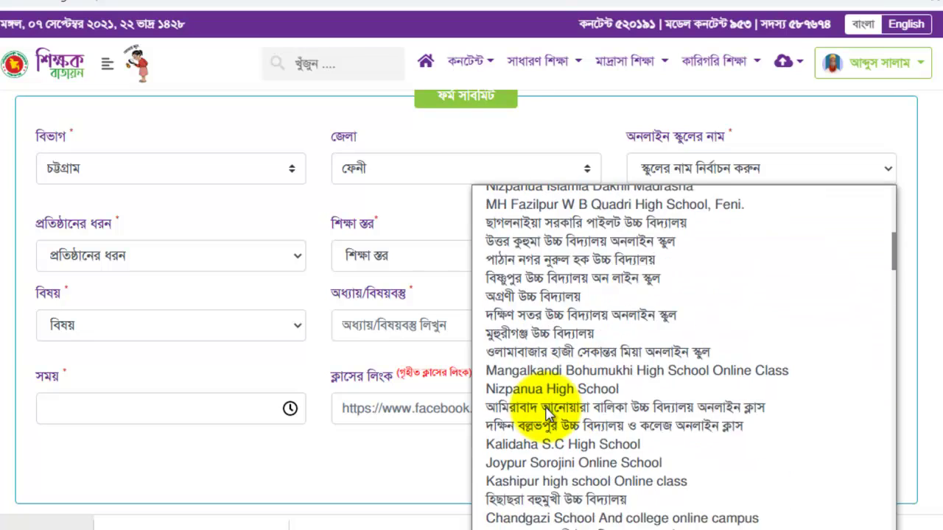
{"action": "scroll", "coordinate": [546, 414], "scroll_direction": "down", "scroll_amount": 3}
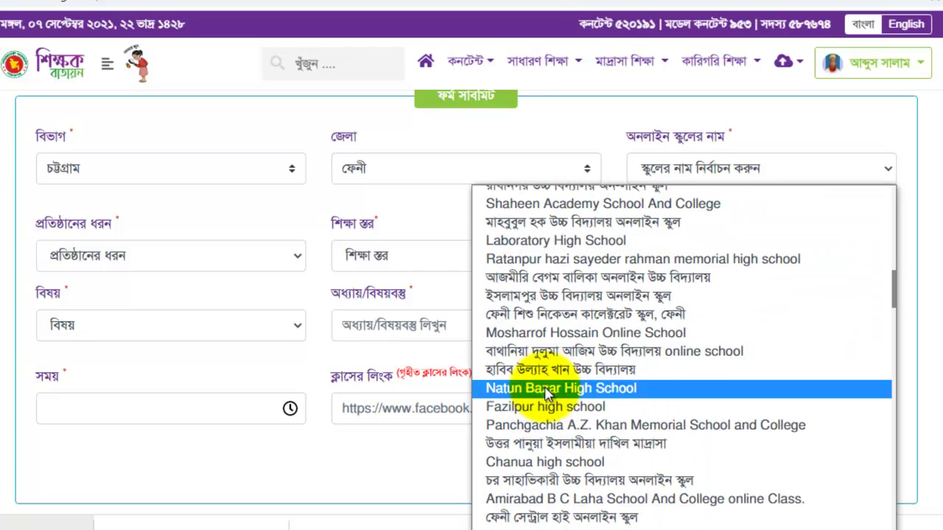
{"action": "left_click", "coordinate": [597, 241]}
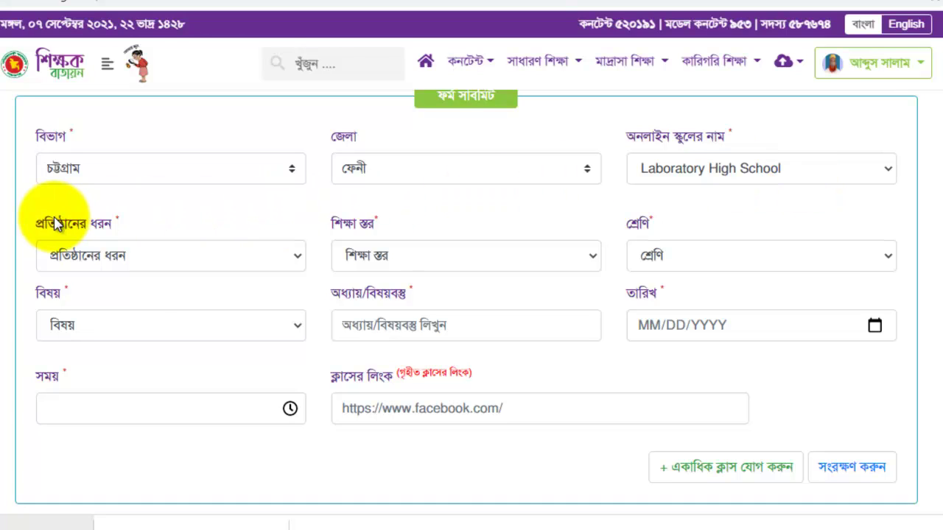
Step: Set the institution type to সাধারণ শিক্ষা, the education level to মাধ্যমিক and the class to ষষ্ঠ
{"action": "left_click", "coordinate": [129, 270]}
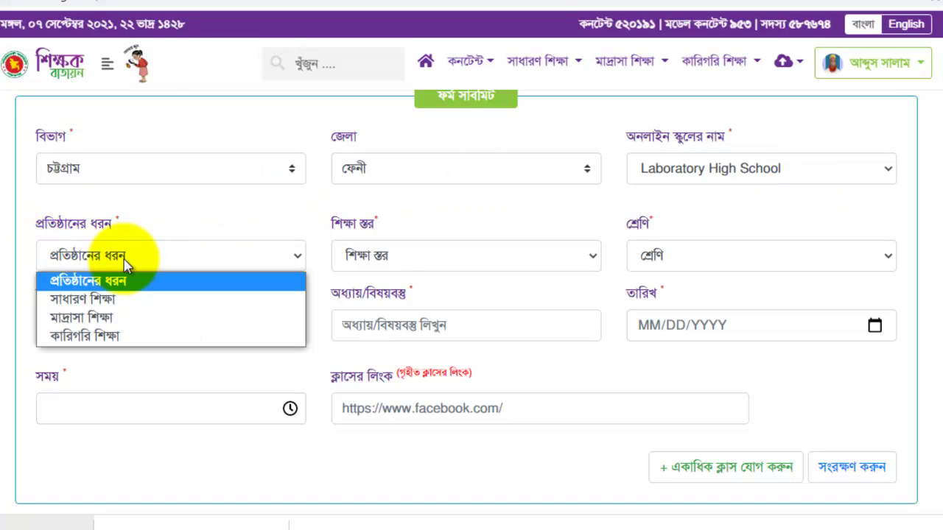
{"action": "left_click", "coordinate": [396, 263]}
{"action": "left_click", "coordinate": [370, 315]}
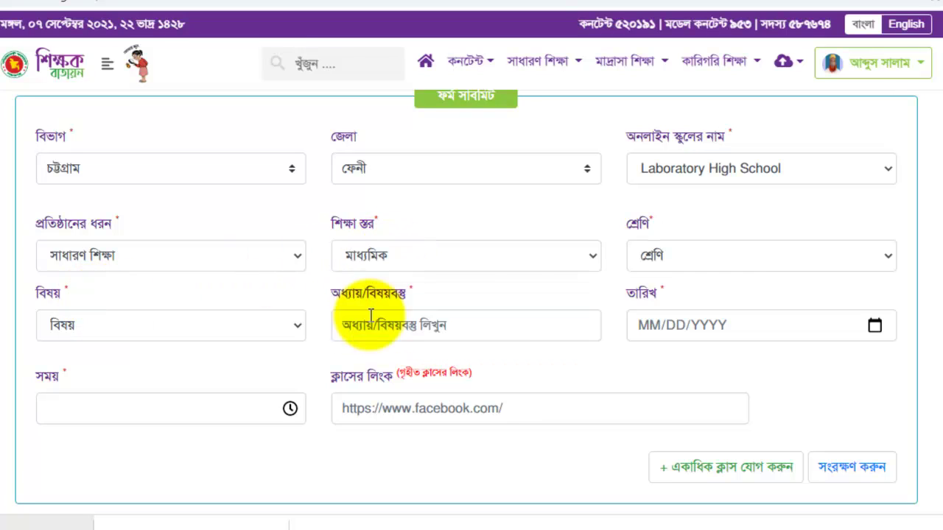
{"action": "left_click", "coordinate": [674, 254]}
{"action": "left_click", "coordinate": [661, 297]}
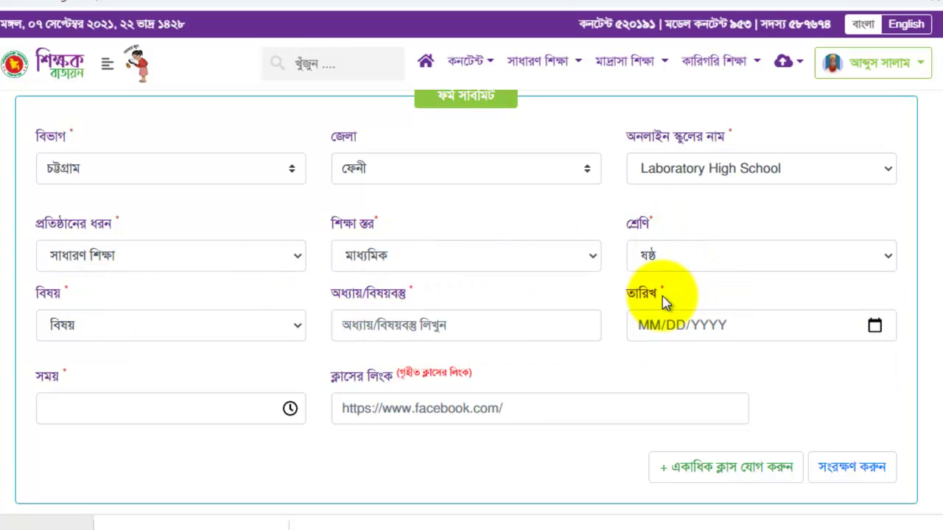
Step: Choose গণিত as the subject and enter ১ম as the chapter/topic in Bangla
{"action": "left_click", "coordinate": [107, 324]}
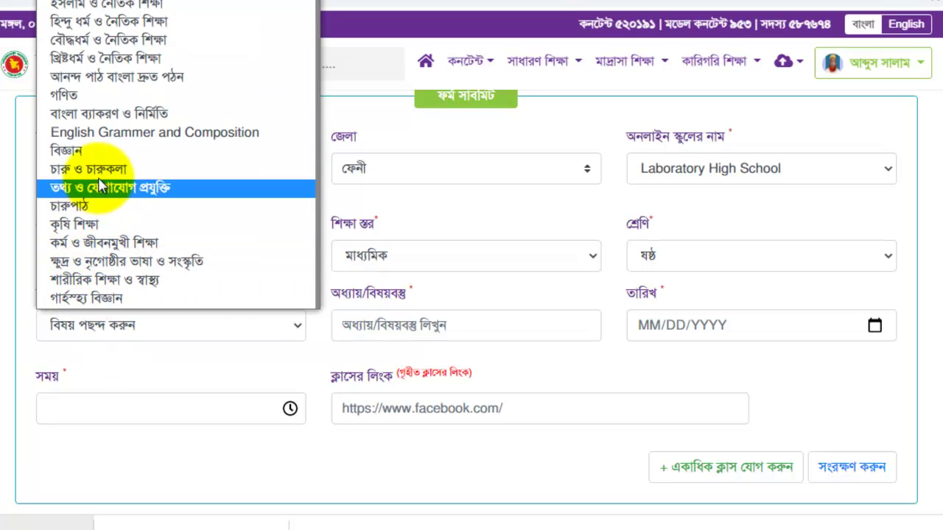
{"action": "left_click", "coordinate": [145, 103]}
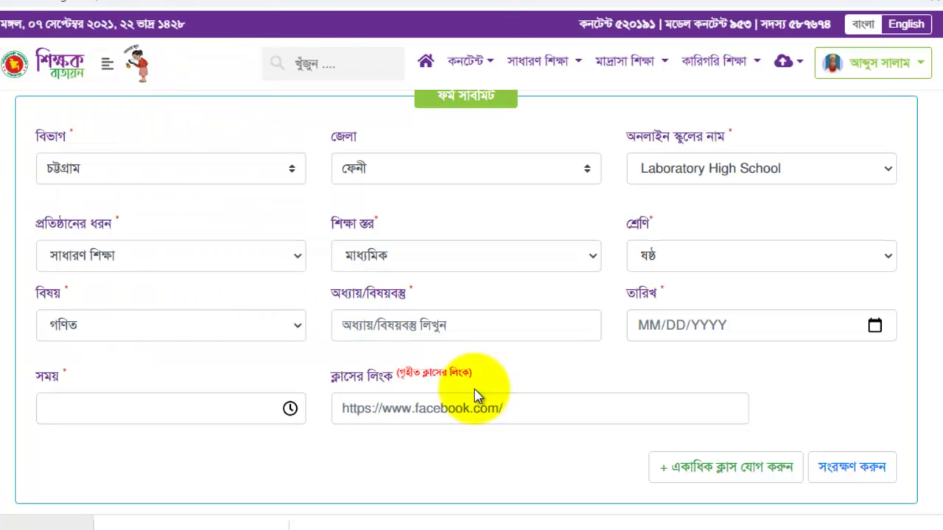
{"action": "left_click", "coordinate": [419, 325]}
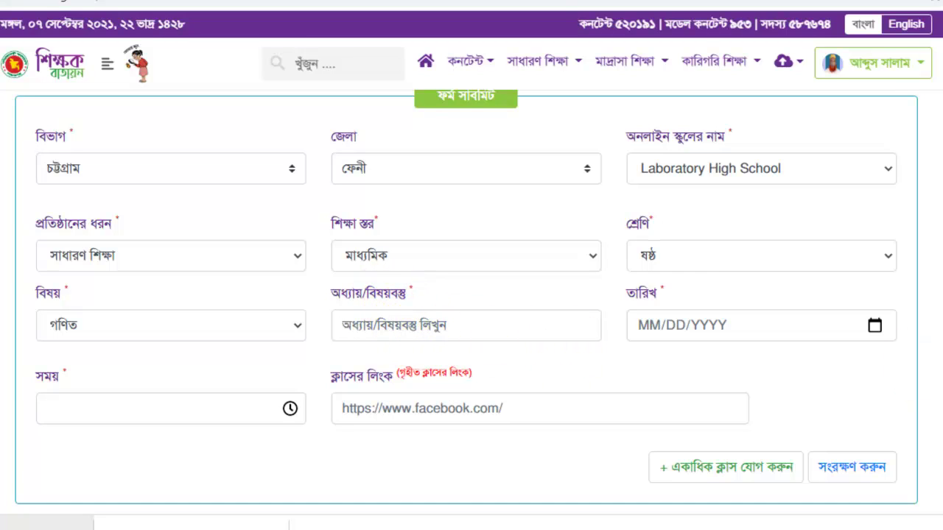
{"action": "type", "text": "1"}
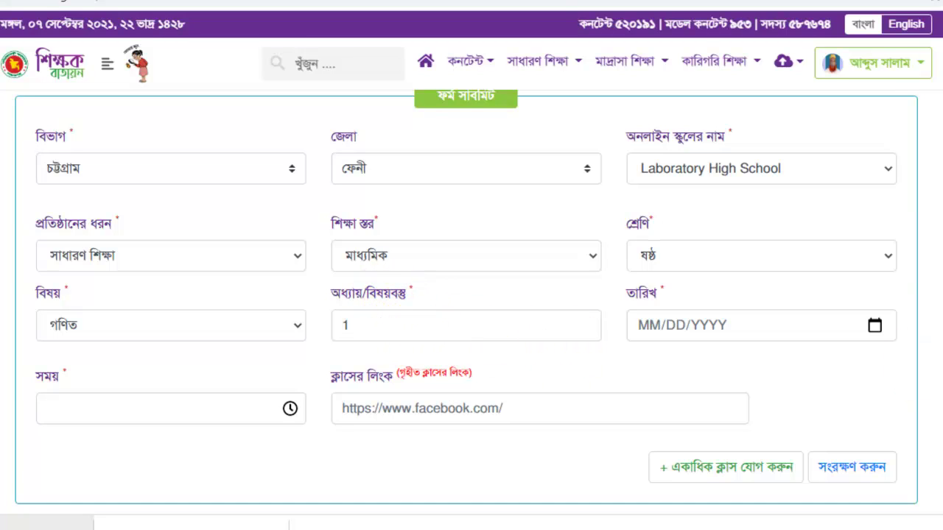
{"action": "key", "text": "BackSpace"}
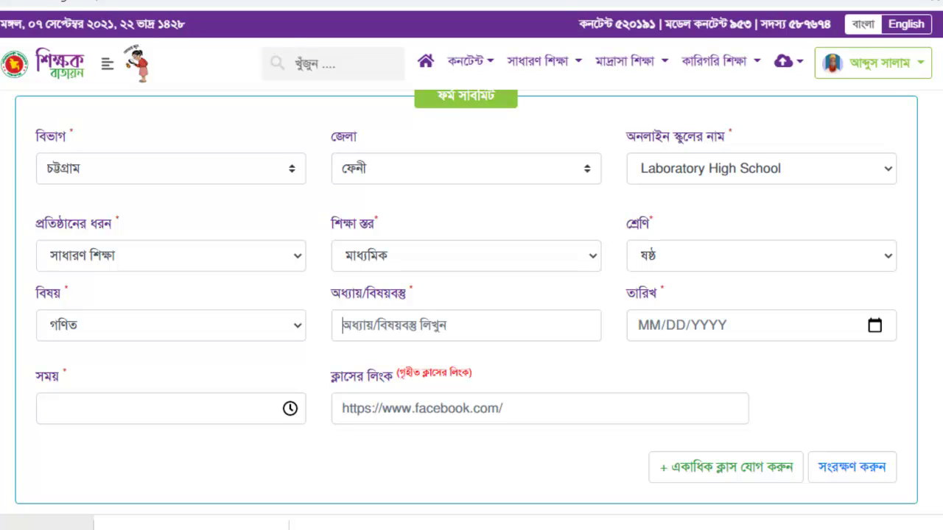
{"action": "type", "text": "1"}
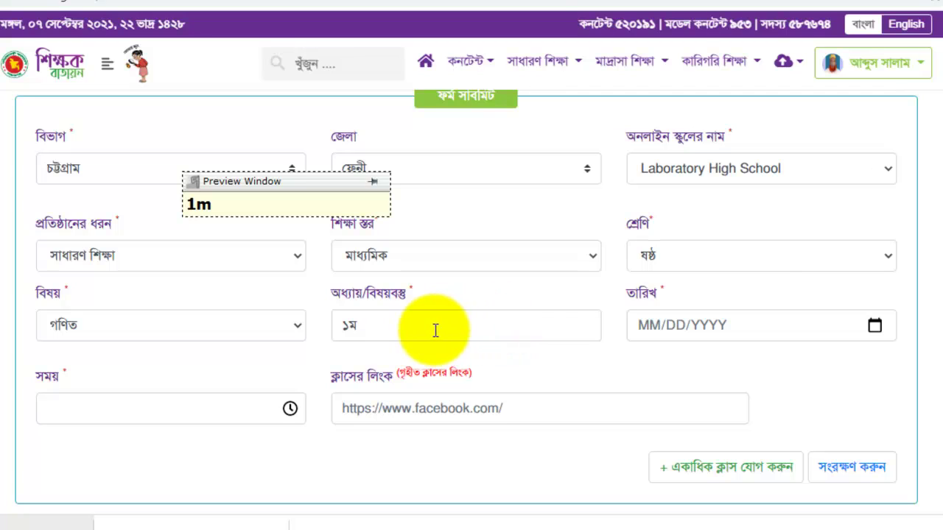
Step: Set the class date to 09/05/2021 and the class time to 10:20 AM
{"action": "left_click", "coordinate": [875, 327]}
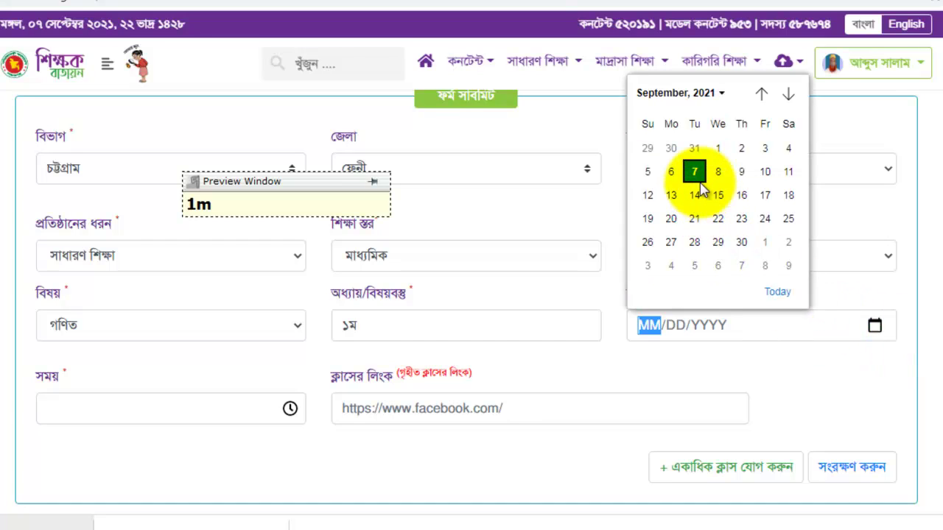
{"action": "left_click", "coordinate": [648, 173]}
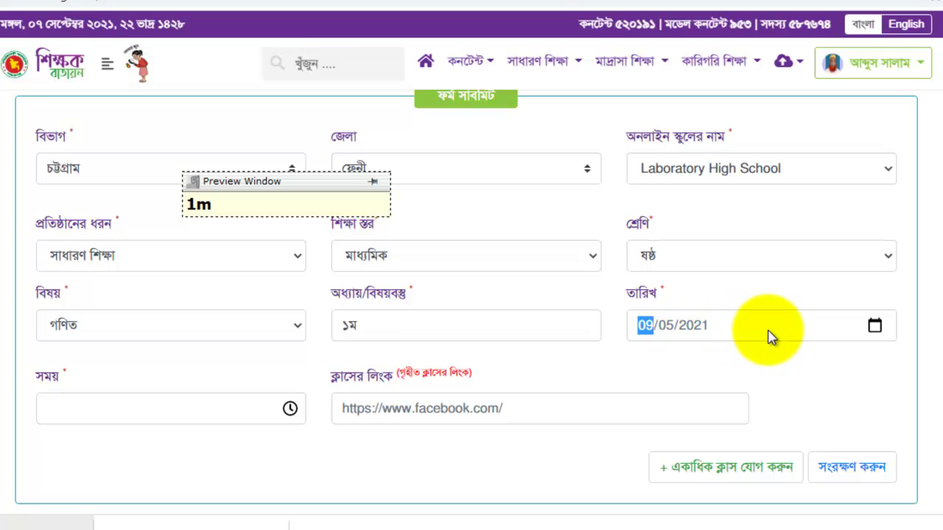
{"action": "left_click", "coordinate": [69, 409]}
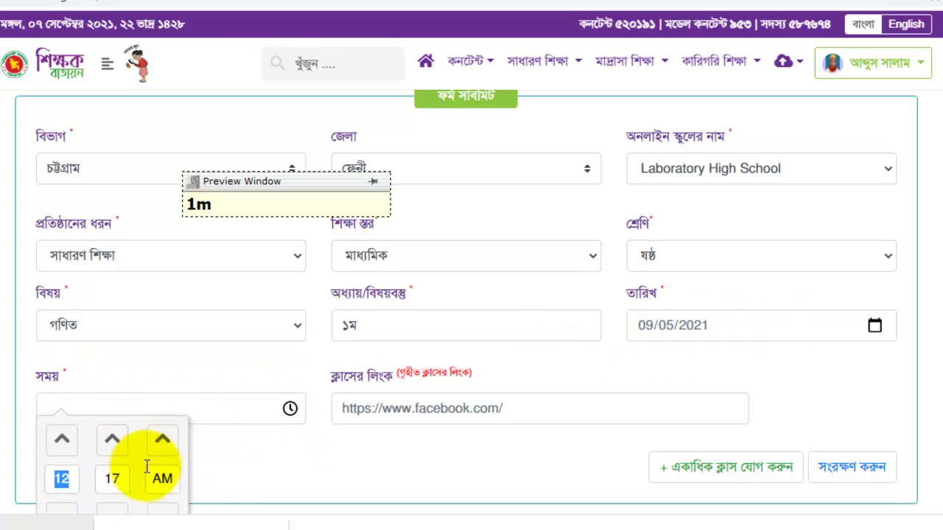
{"action": "scroll", "coordinate": [254, 461], "scroll_direction": "down", "scroll_amount": 2}
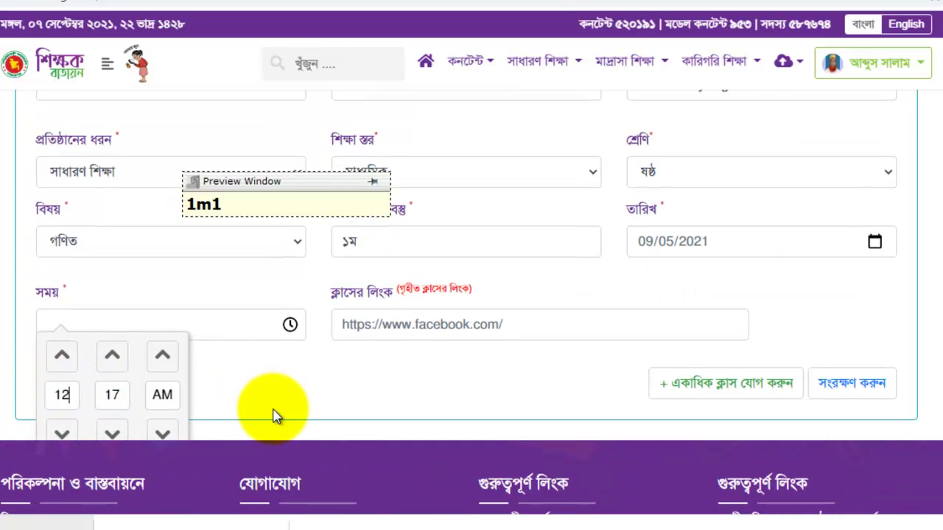
{"action": "type", "text": "0"}
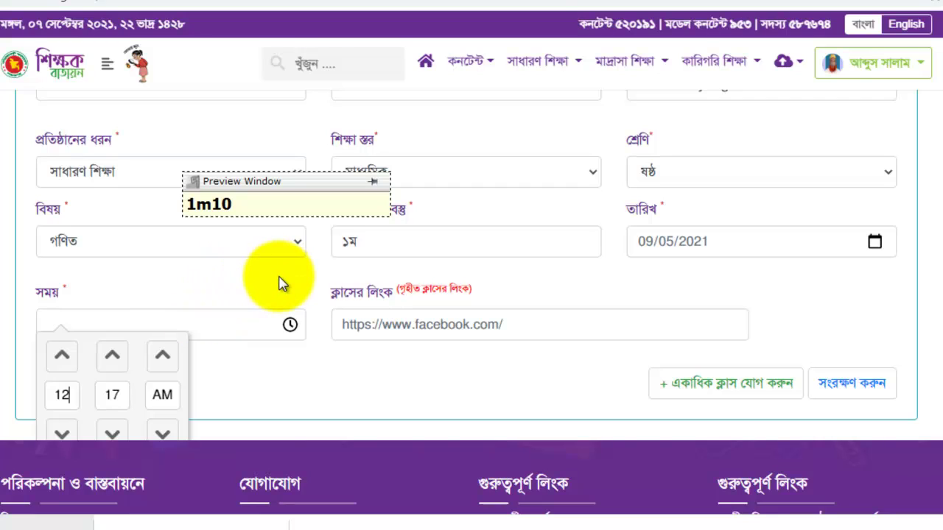
{"action": "left_click", "coordinate": [62, 357]}
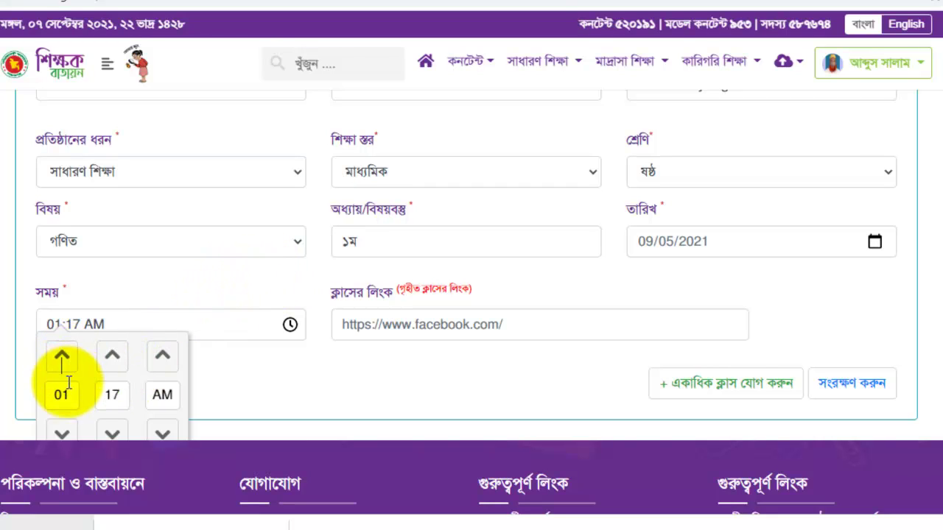
{"action": "left_click", "coordinate": [65, 435]}
{"action": "left_click", "coordinate": [65, 434]}
{"action": "left_click", "coordinate": [65, 435]}
{"action": "left_click", "coordinate": [112, 357]}
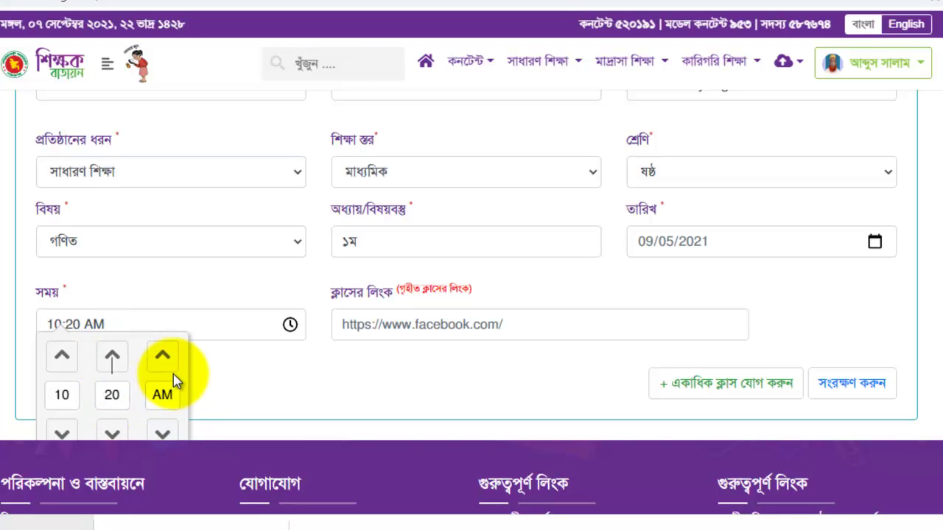
{"action": "left_click", "coordinate": [291, 380]}
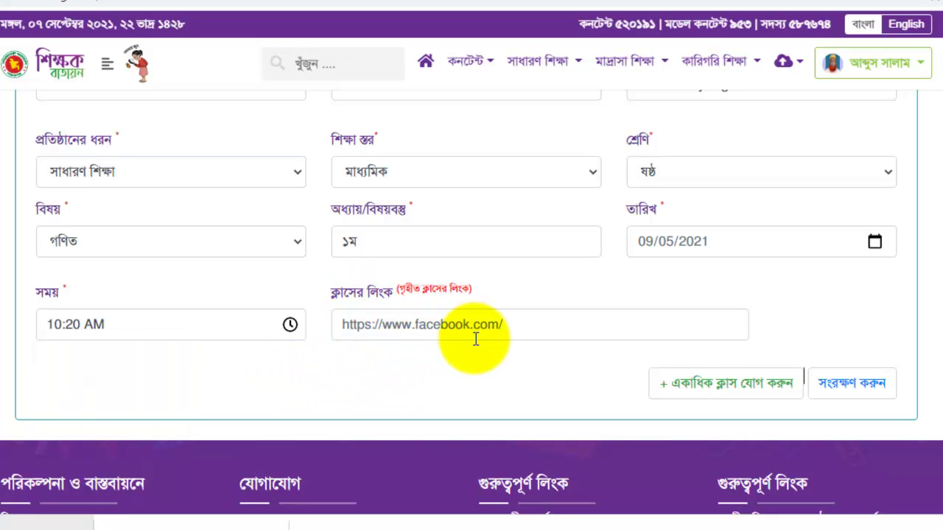
{"action": "scroll", "coordinate": [506, 327], "scroll_direction": "up", "scroll_amount": 1}
{"action": "scroll", "coordinate": [508, 326], "scroll_direction": "down", "scroll_amount": 1}
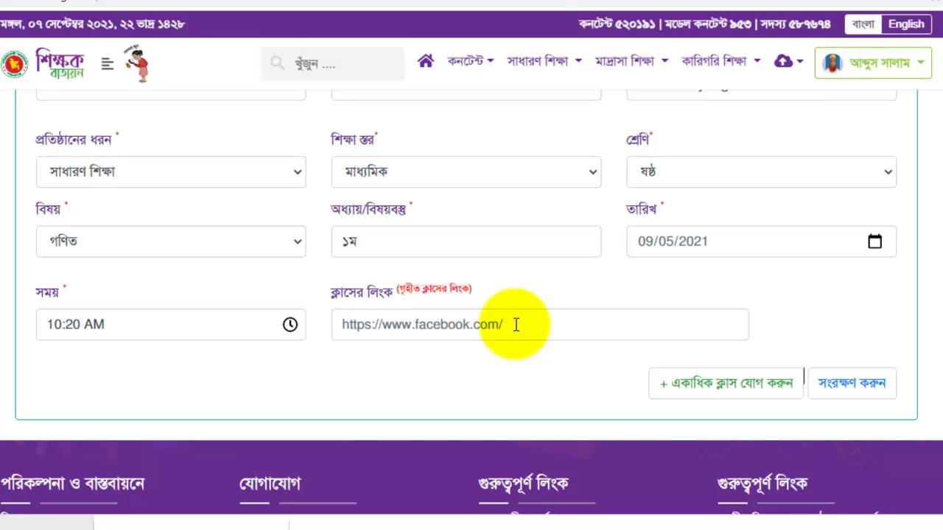
{"action": "scroll", "coordinate": [515, 324], "scroll_direction": "up", "scroll_amount": 2}
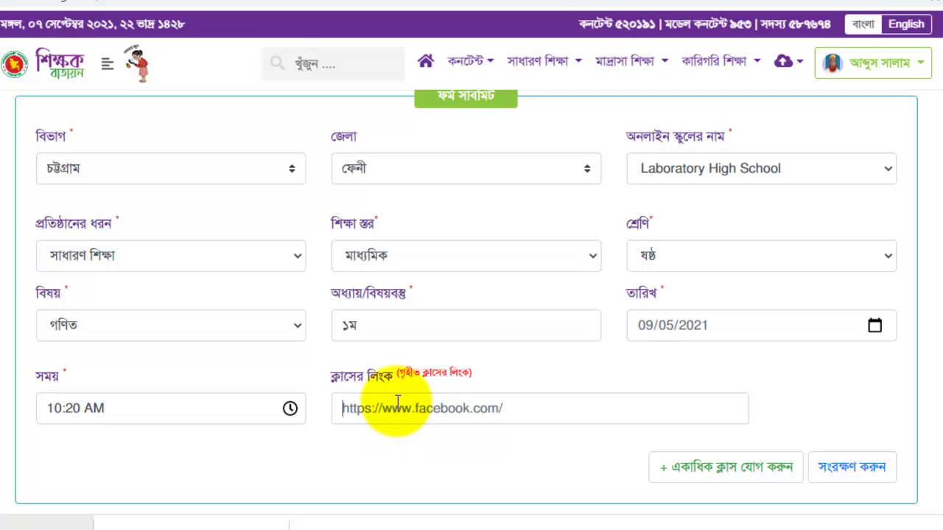
Step: Switch to Facebook, open the Class 8 Math Part 8 video on the Laboratory High School page and pause it
{"action": "left_click", "coordinate": [164, 16]}
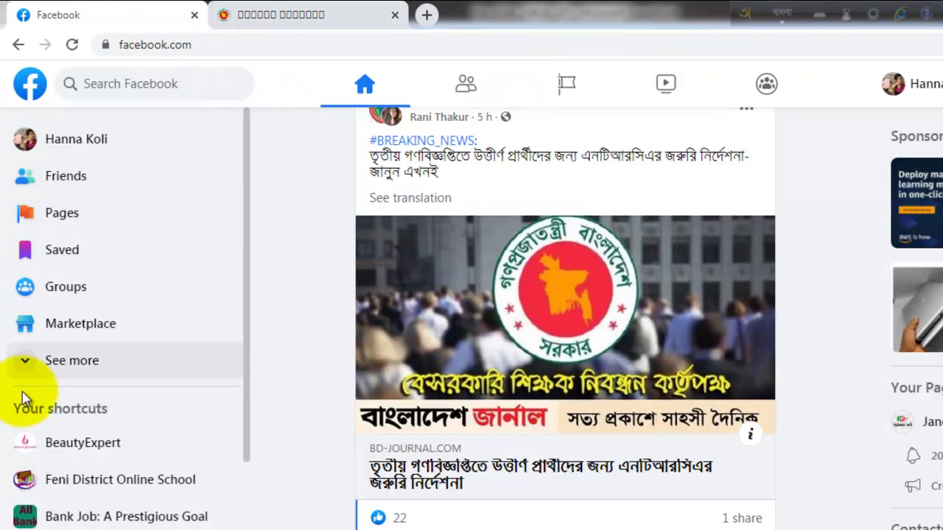
{"action": "scroll", "coordinate": [100, 489], "scroll_direction": "down", "scroll_amount": 1}
{"action": "scroll", "coordinate": [95, 490], "scroll_direction": "up", "scroll_amount": 1}
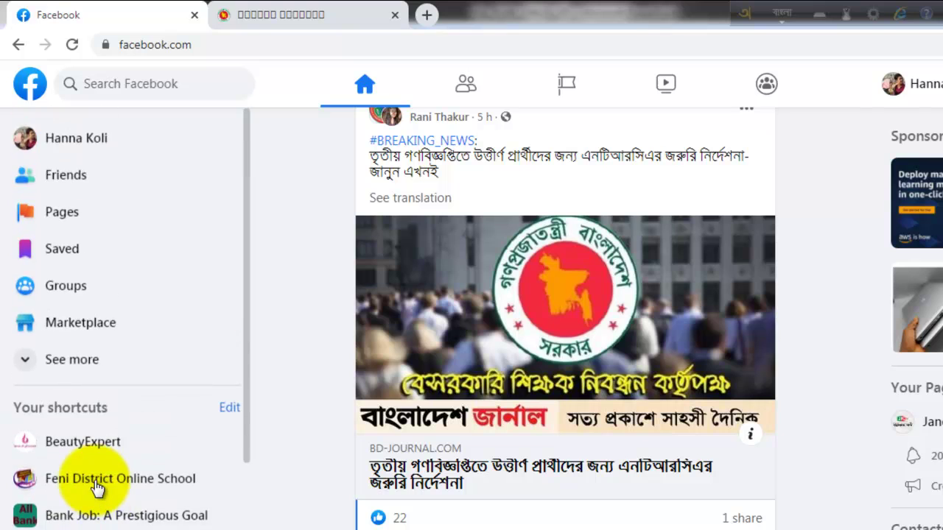
{"action": "scroll", "coordinate": [95, 488], "scroll_direction": "down", "scroll_amount": 1}
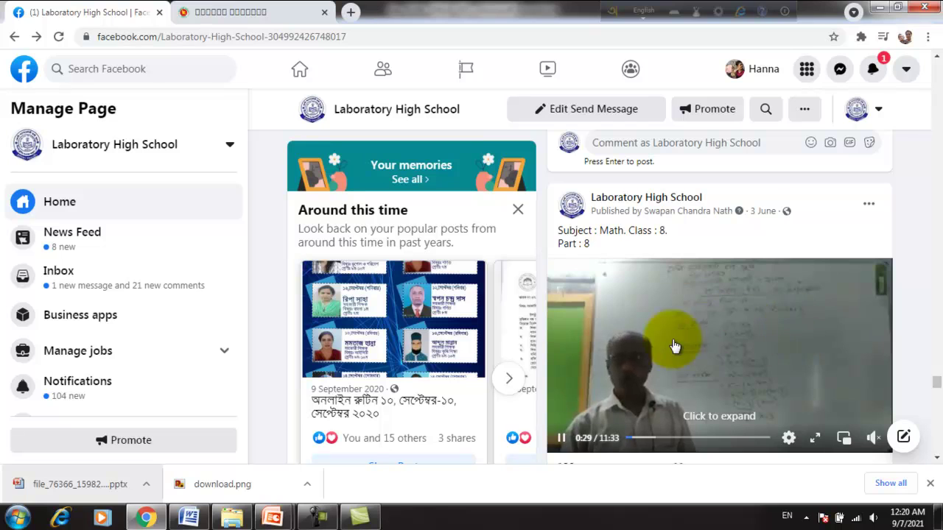
{"action": "left_click", "coordinate": [707, 336]}
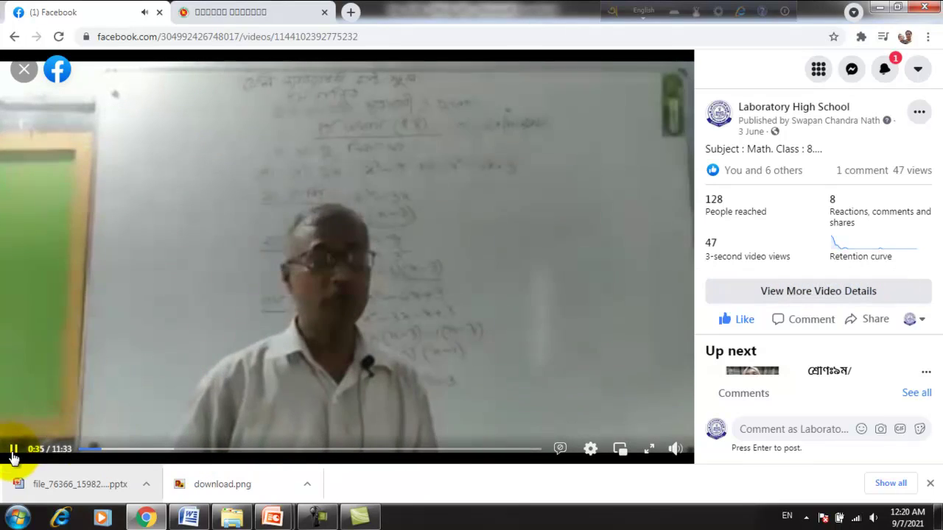
{"action": "left_click", "coordinate": [14, 450]}
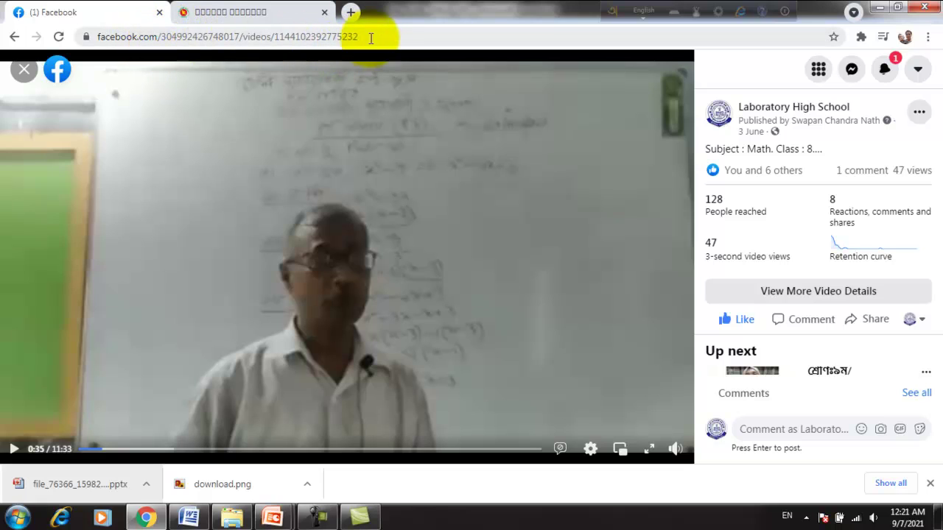
Step: Copy the Facebook video's web address and paste it as the class link in the live class routine form
{"action": "left_click", "coordinate": [383, 36]}
{"action": "key", "text": "ctrl+c"}
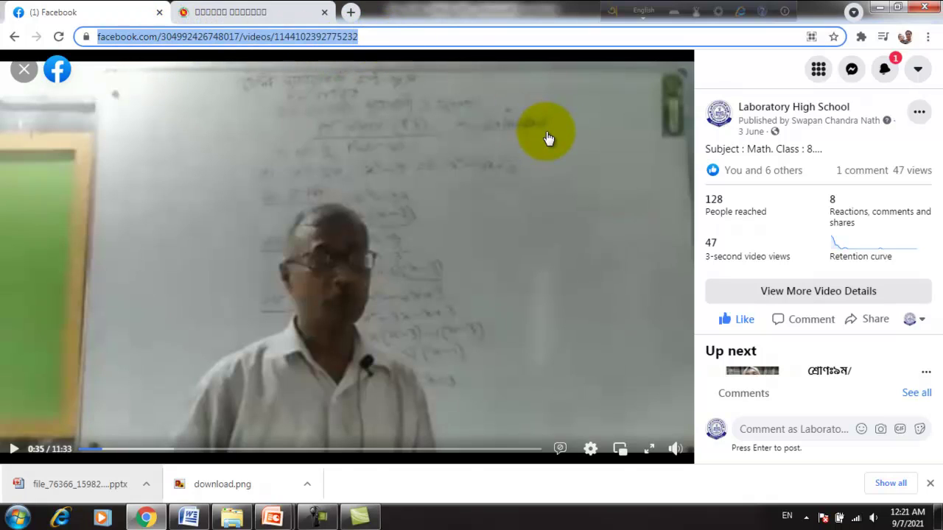
{"action": "left_click", "coordinate": [288, 11]}
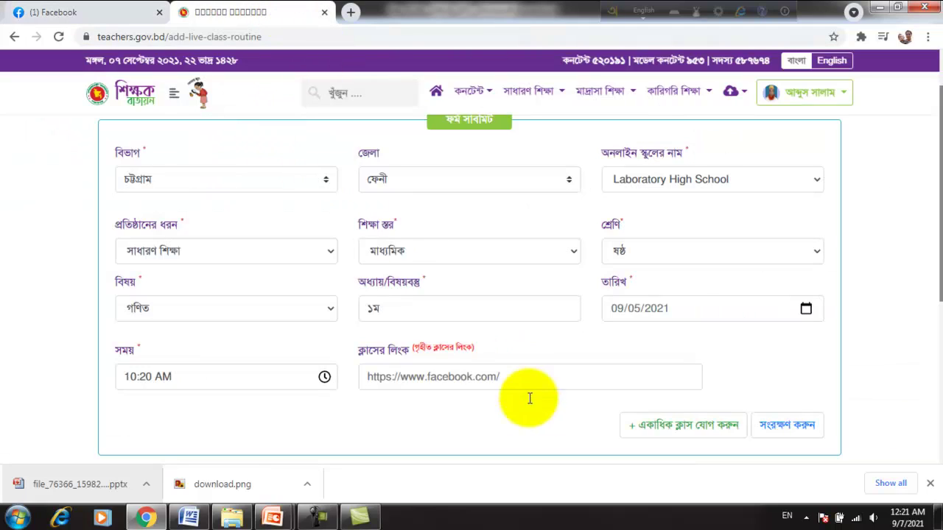
{"action": "left_click", "coordinate": [425, 376]}
{"action": "key", "text": "ctrl+v"}
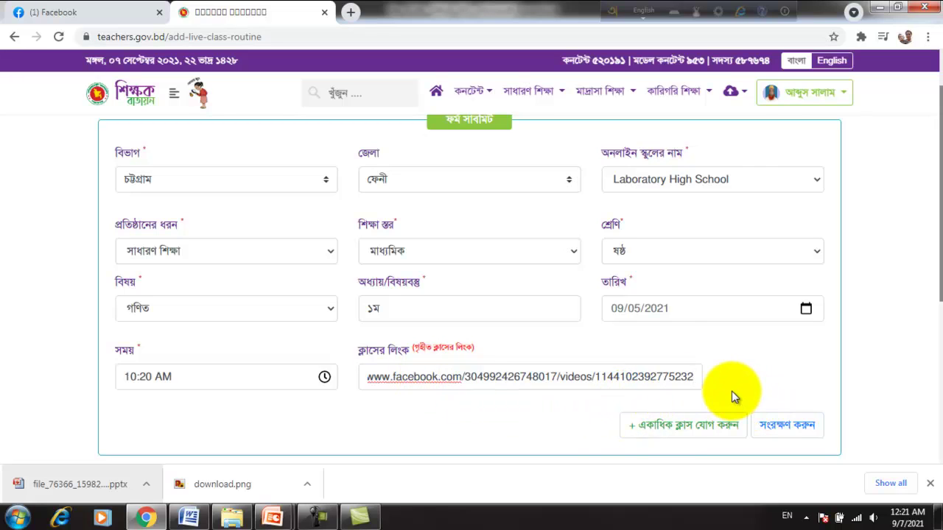
Step: Review the completed live class routine form, save it and look over the saved routine list
{"action": "scroll", "coordinate": [488, 261], "scroll_direction": "up", "scroll_amount": 1}
{"action": "scroll", "coordinate": [485, 262], "scroll_direction": "down", "scroll_amount": 1}
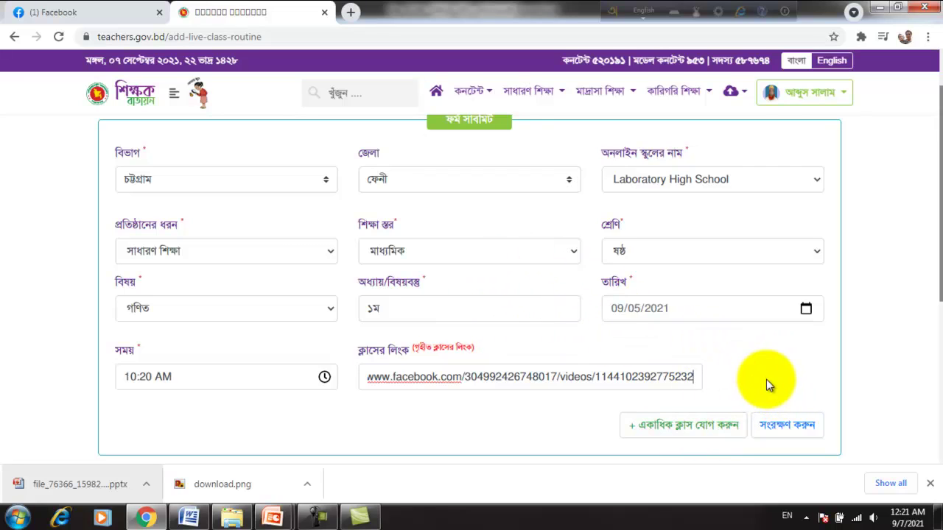
{"action": "scroll", "coordinate": [779, 387], "scroll_direction": "up", "scroll_amount": 1}
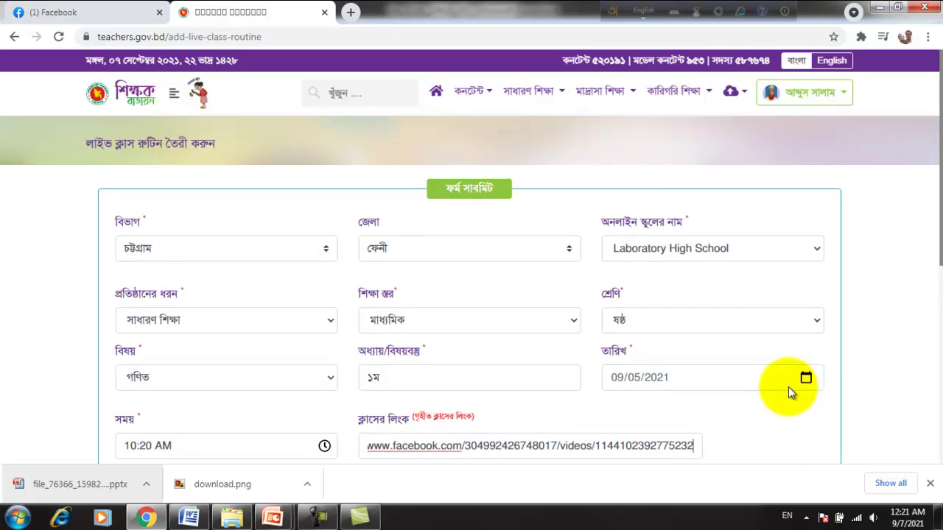
{"action": "scroll", "coordinate": [788, 388], "scroll_direction": "down", "scroll_amount": 1}
{"action": "left_click", "coordinate": [801, 426]}
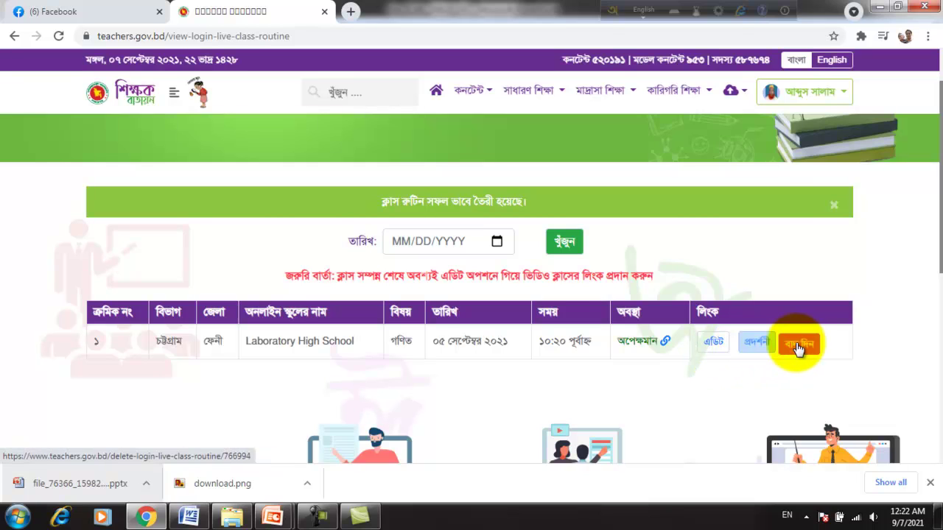
{"action": "scroll", "coordinate": [596, 308], "scroll_direction": "down", "scroll_amount": 2}
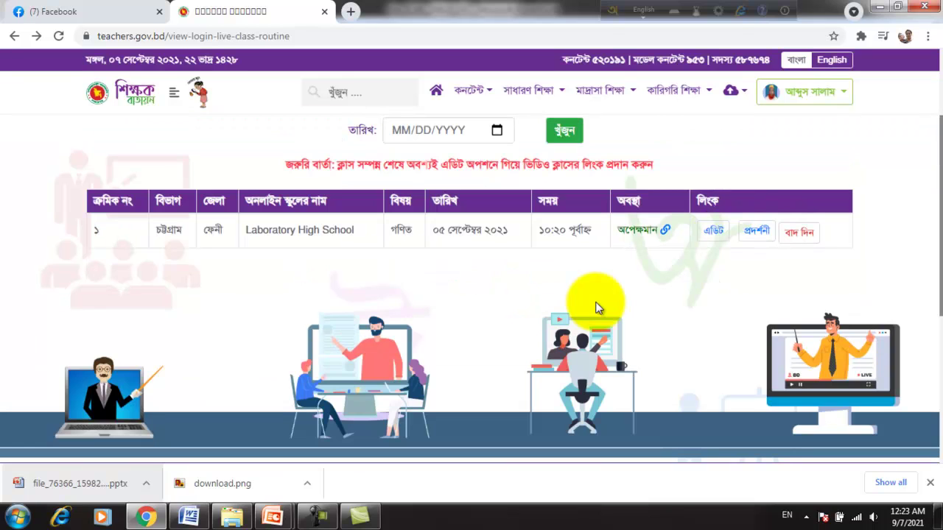